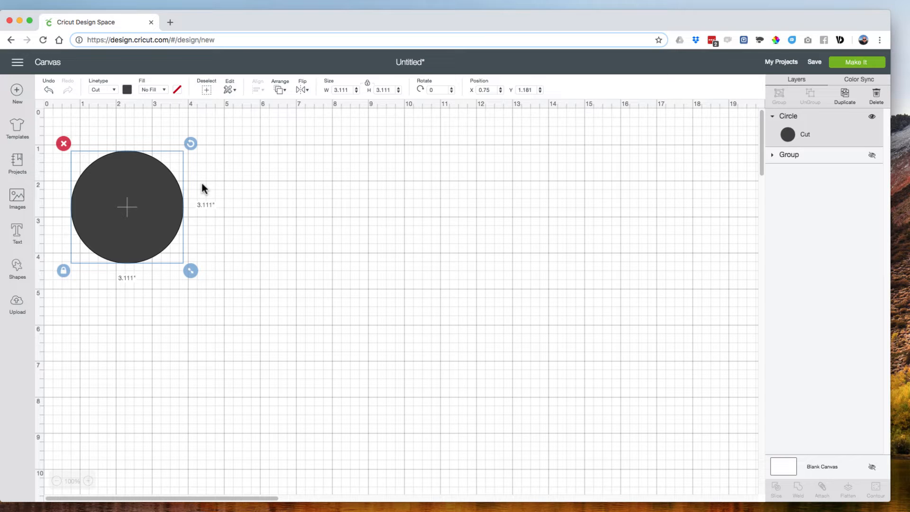
left_click(112, 89)
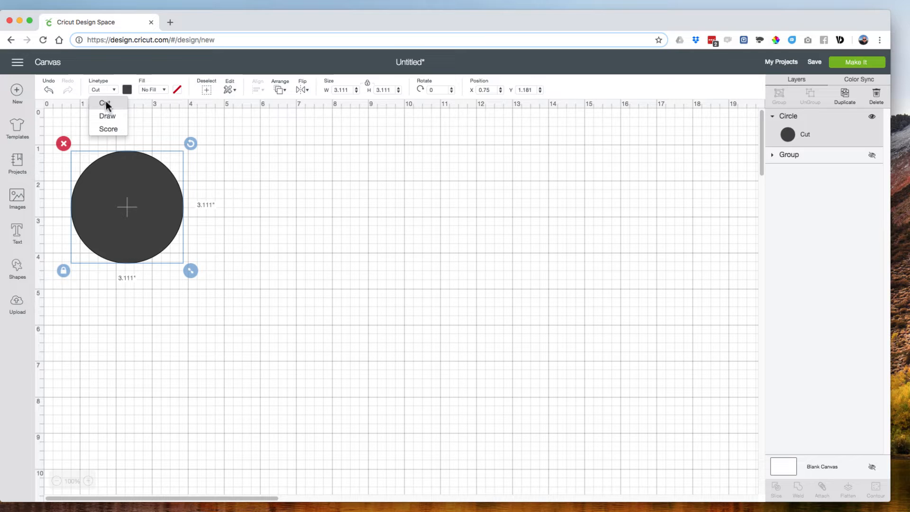
left_click(134, 100)
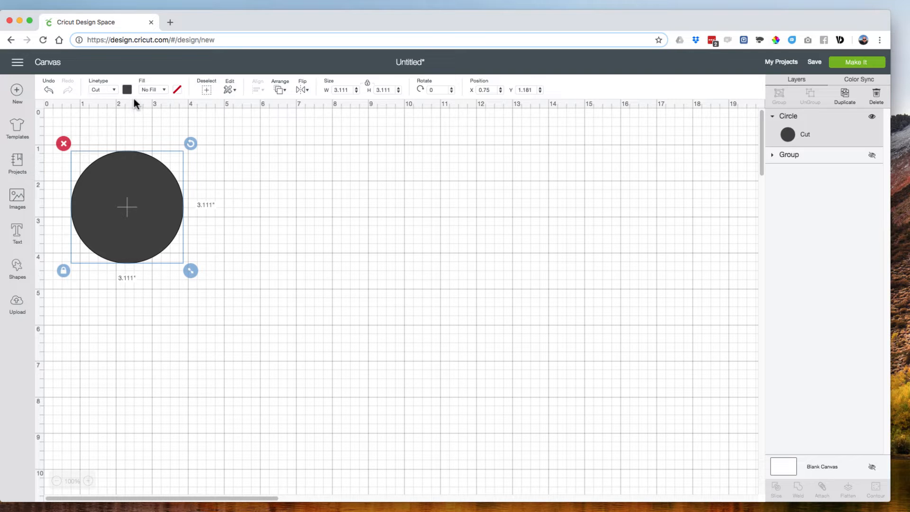
left_click(106, 90)
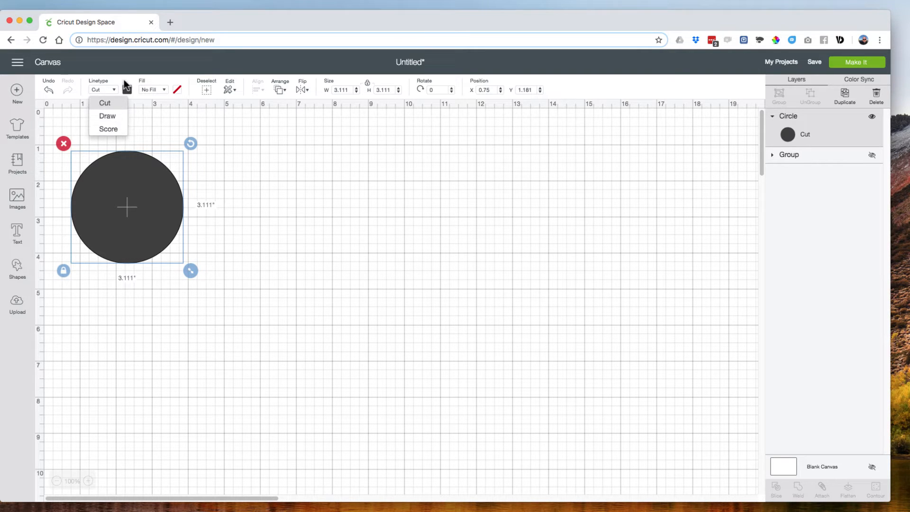
left_click(128, 91)
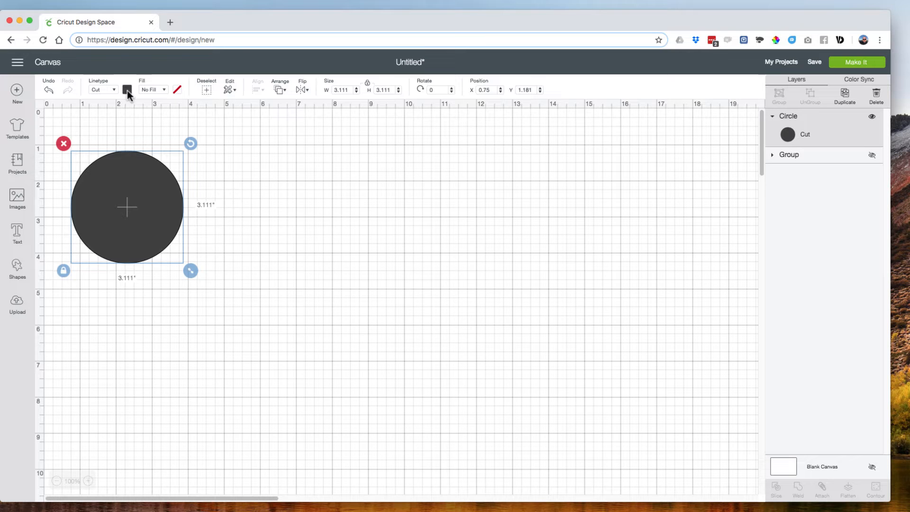
left_click(127, 91)
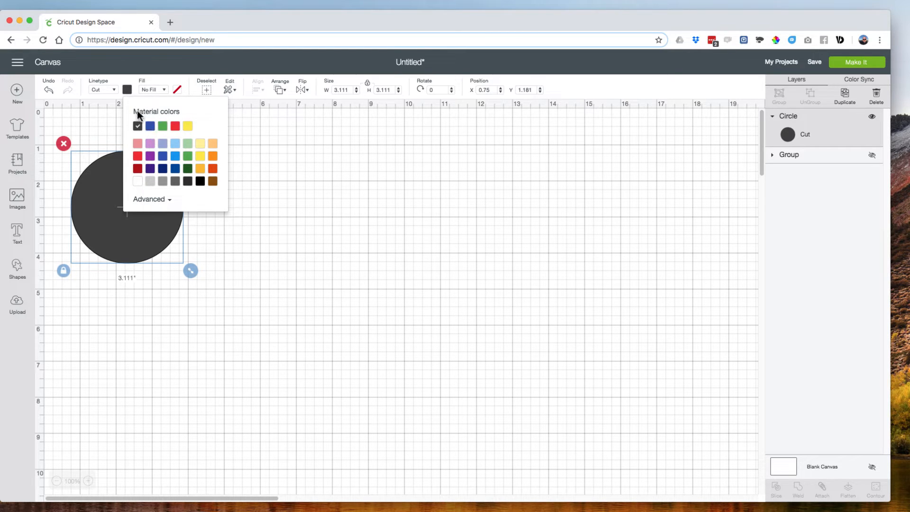
Step: Set the circle's fill to Print
left_click(155, 89)
left_click(162, 90)
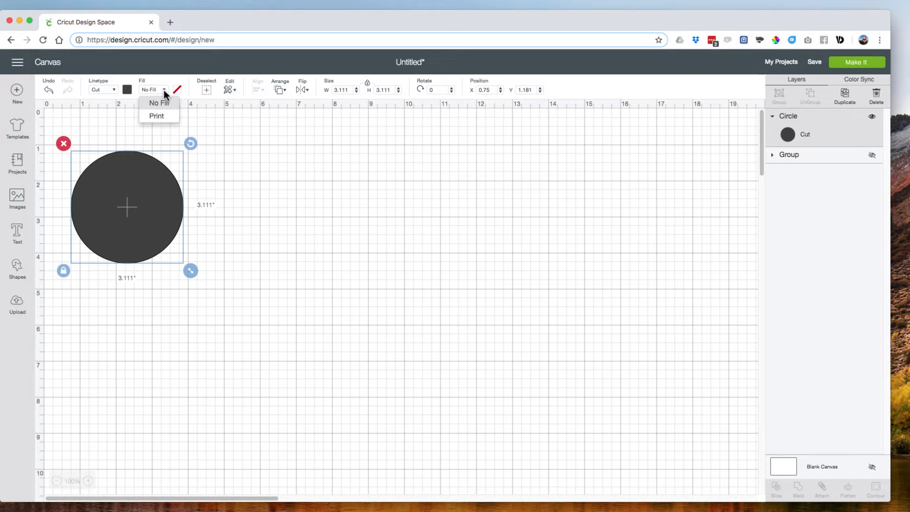
left_click(160, 90)
left_click(158, 91)
left_click(158, 117)
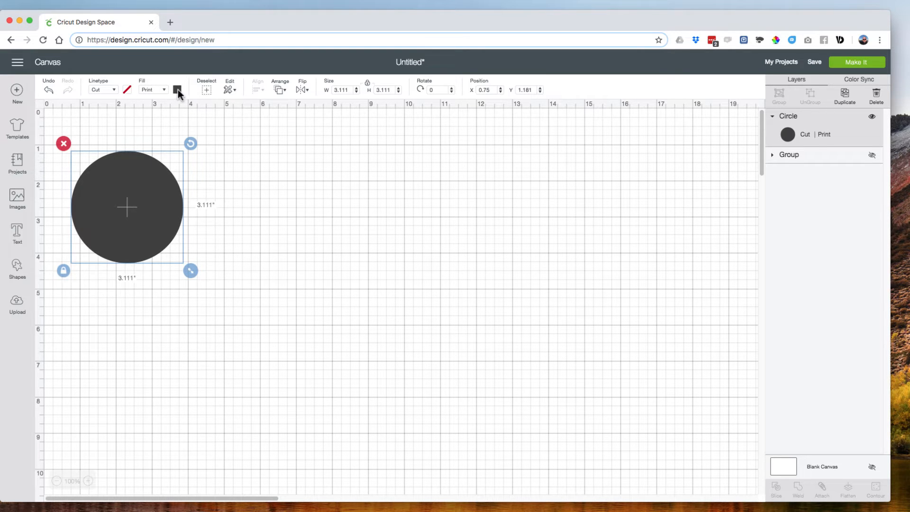
Step: Change the circle's print type to Pattern and apply the dark red checkered pattern
left_click(177, 90)
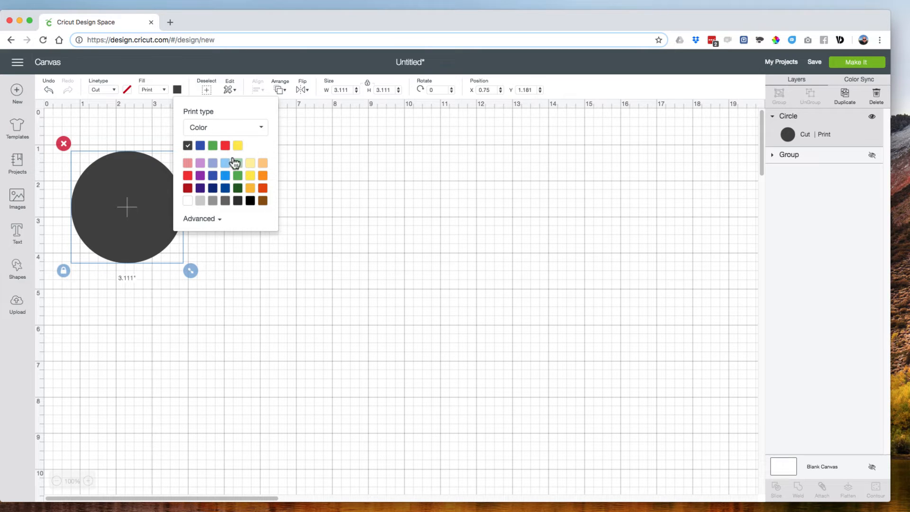
left_click(234, 126)
left_click(219, 165)
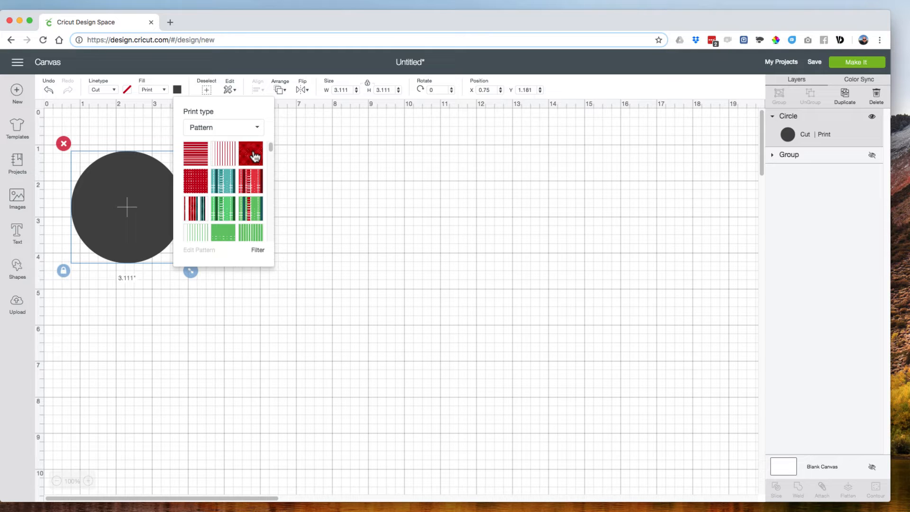
left_click(255, 156)
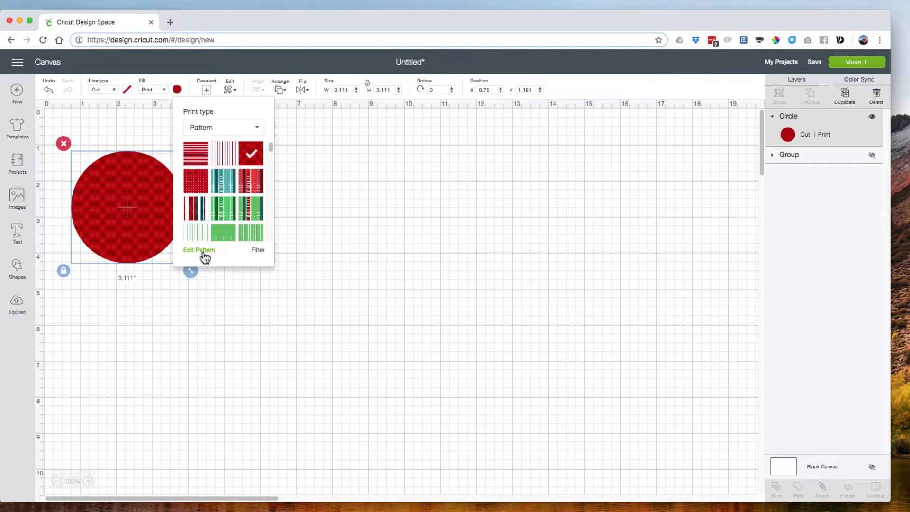
Step: Edit the circle's fill pattern so that its scale is 262
left_click(204, 257)
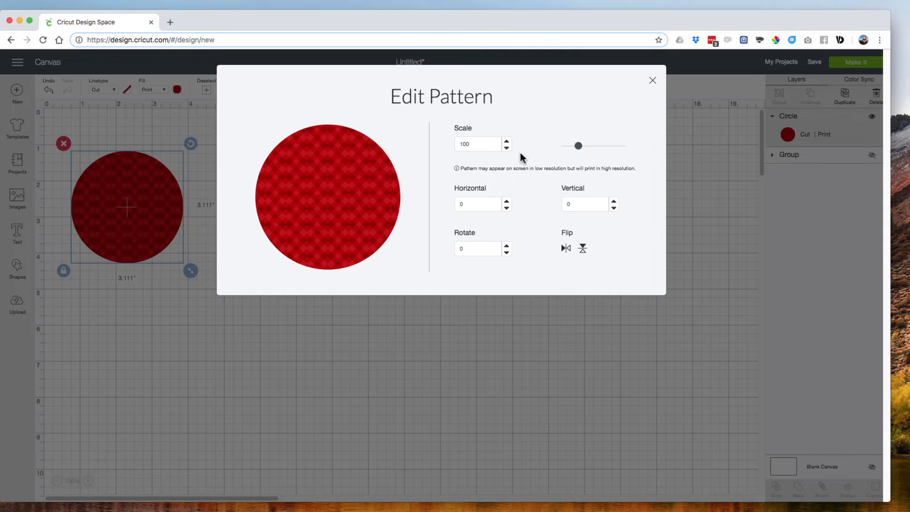
left_click_drag(578, 147, 603, 151)
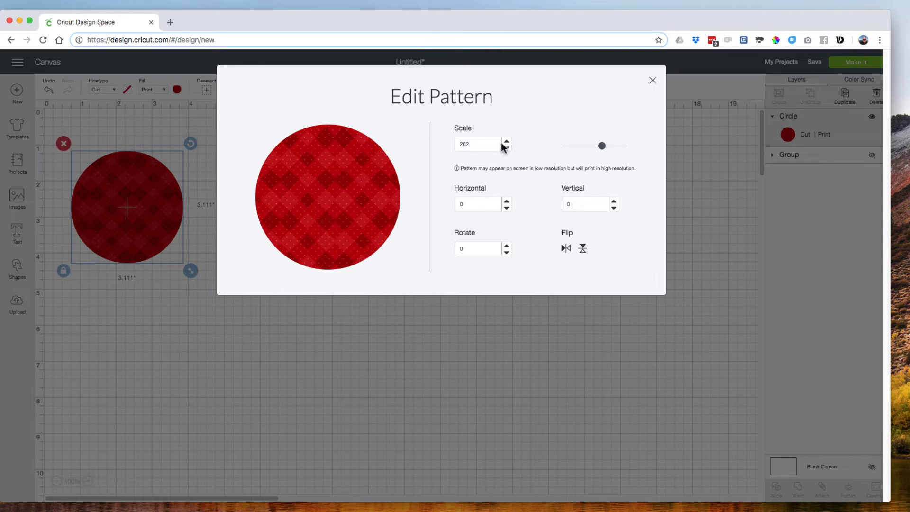
left_click(653, 81)
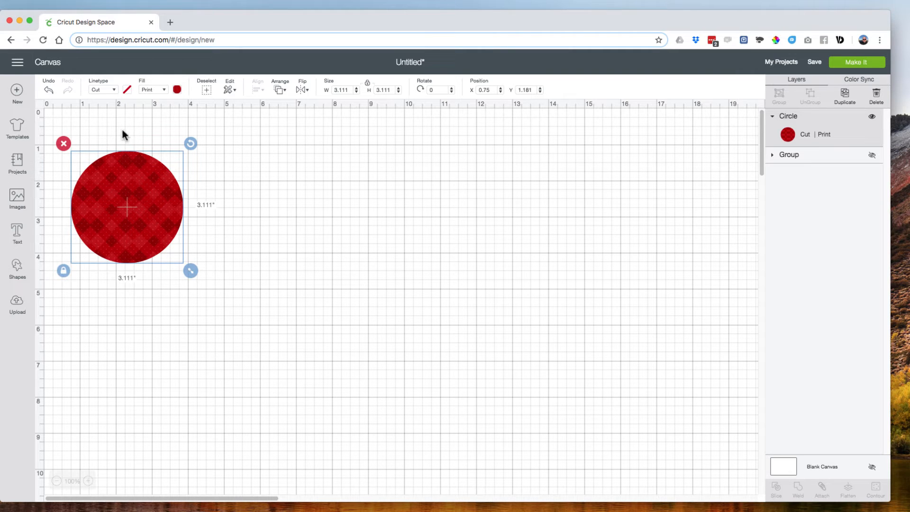
Step: Change the circle's linetype to Draw and give it a G - Gel (1.0mm) pen in the blue-toned Teal
left_click(110, 88)
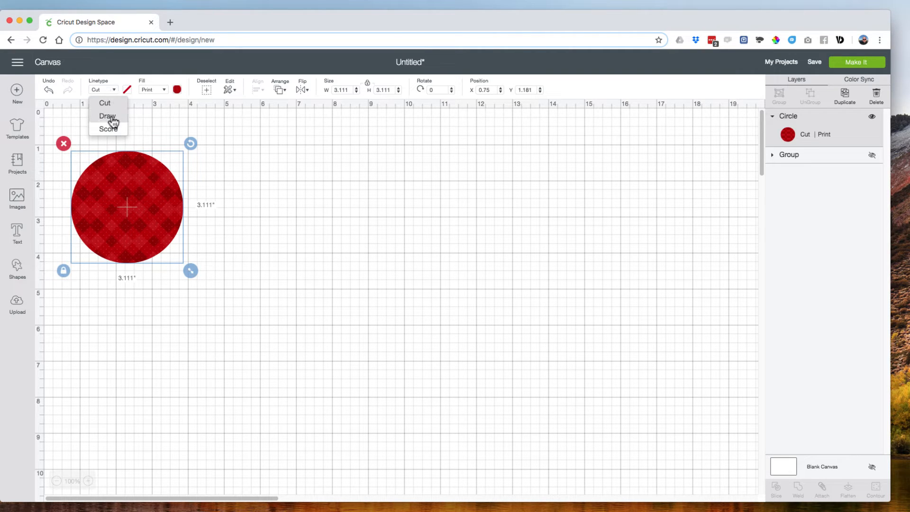
left_click(112, 117)
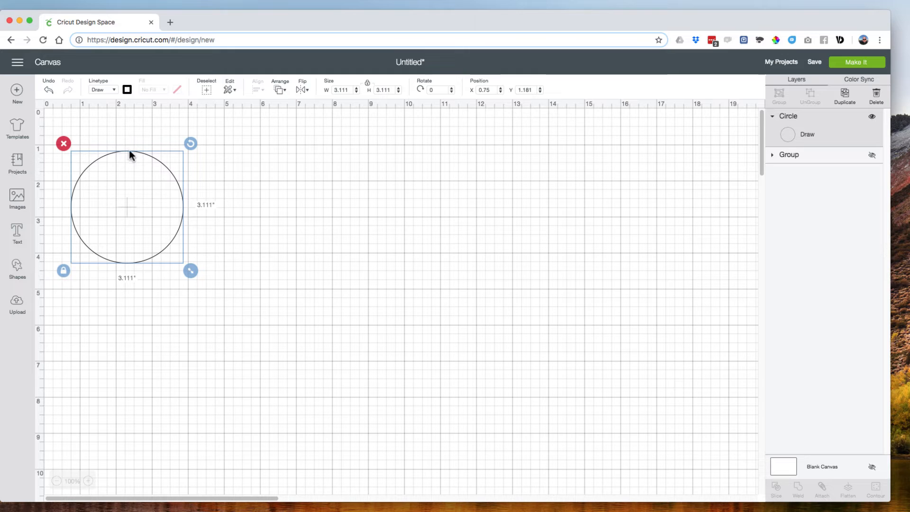
left_click(127, 90)
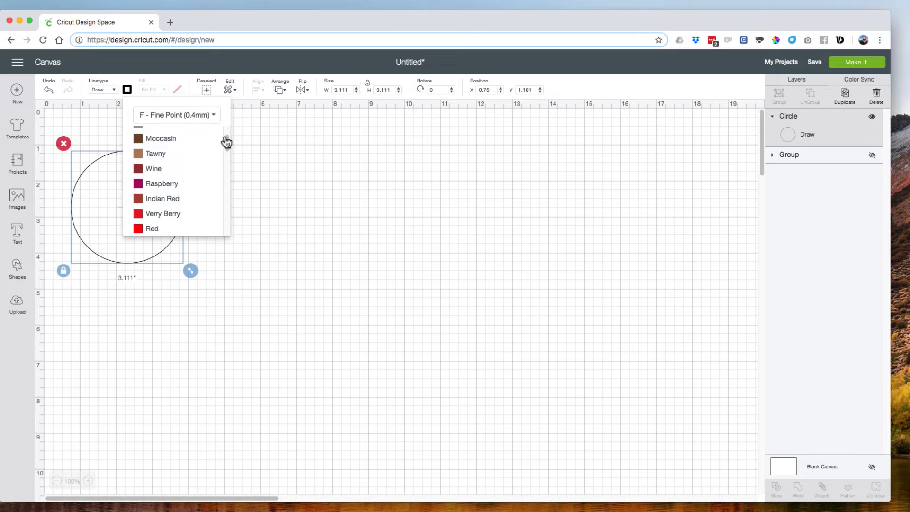
scroll(226, 141, "up", 1)
scroll(226, 137, "up", 2)
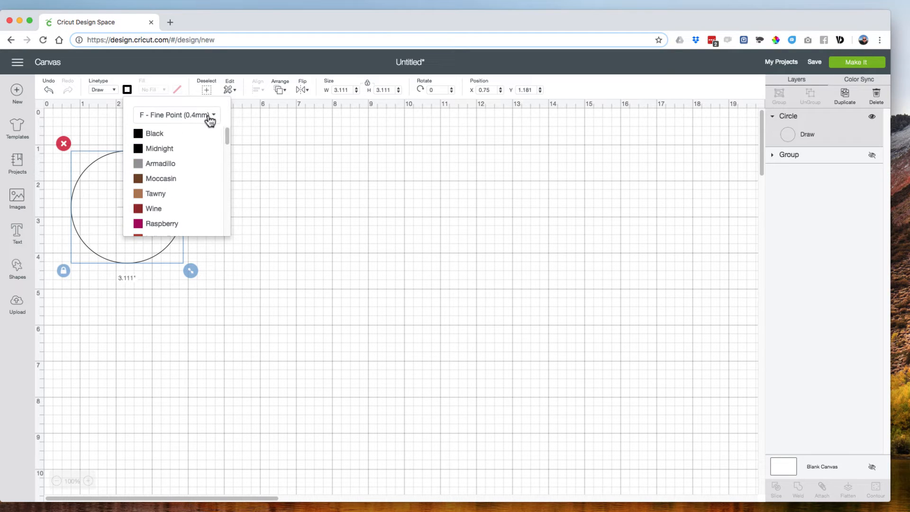
left_click(209, 117)
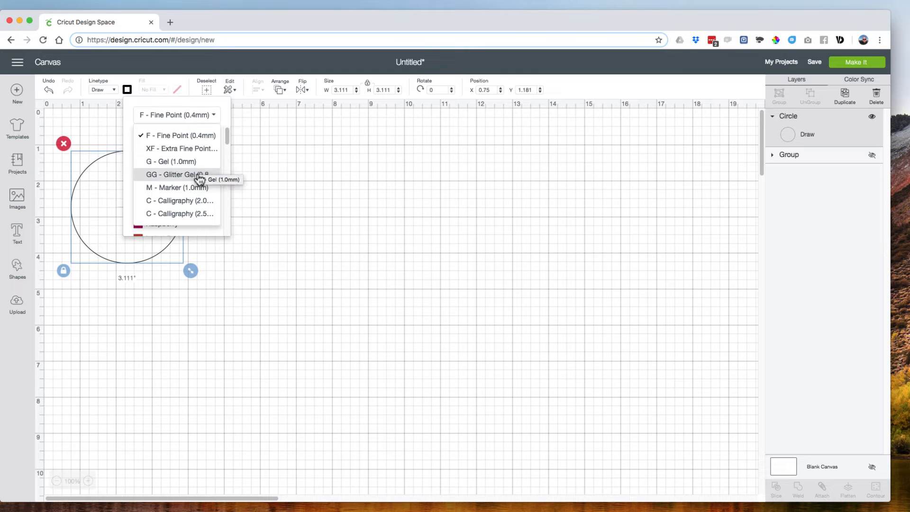
left_click(180, 164)
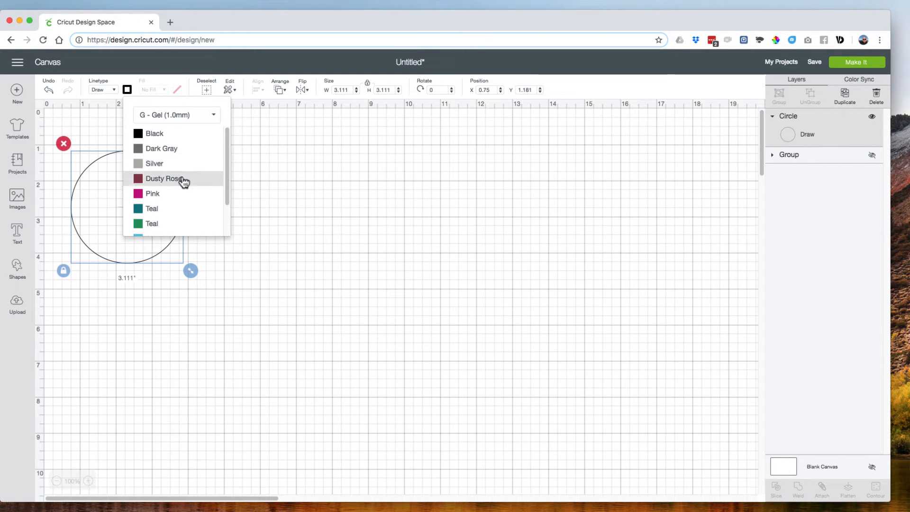
left_click(157, 209)
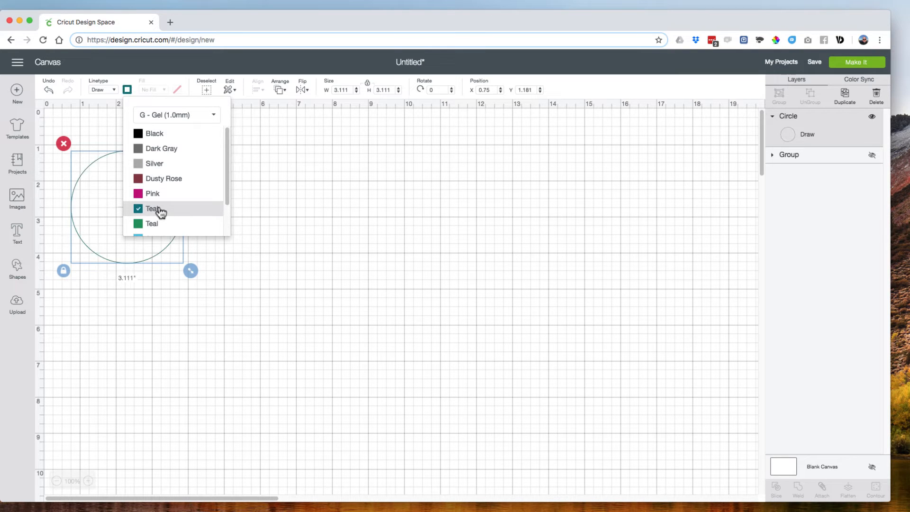
left_click(285, 191)
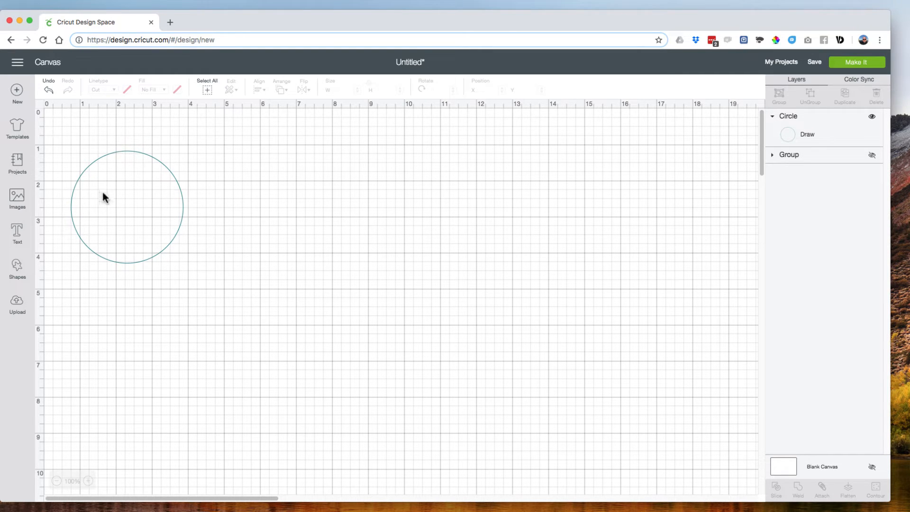
Step: Change the circle's linetype to Score
left_click(110, 154)
left_click(107, 92)
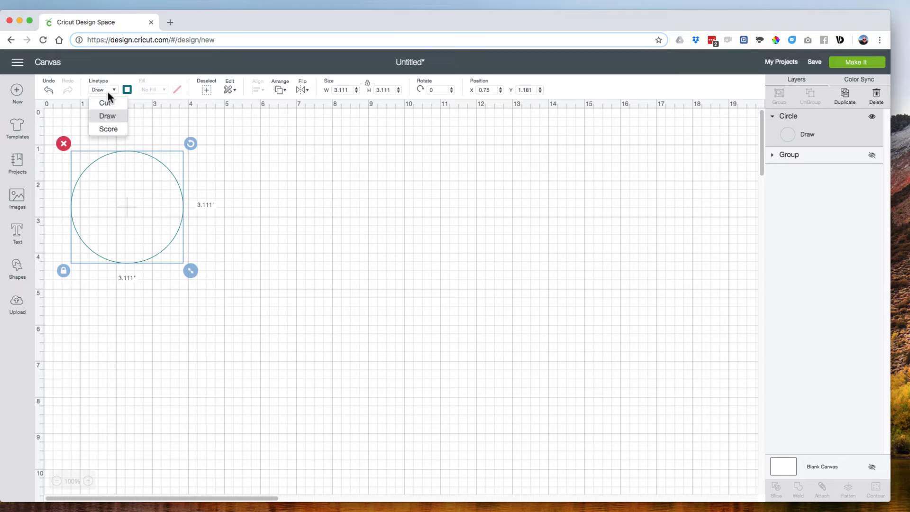
left_click(109, 130)
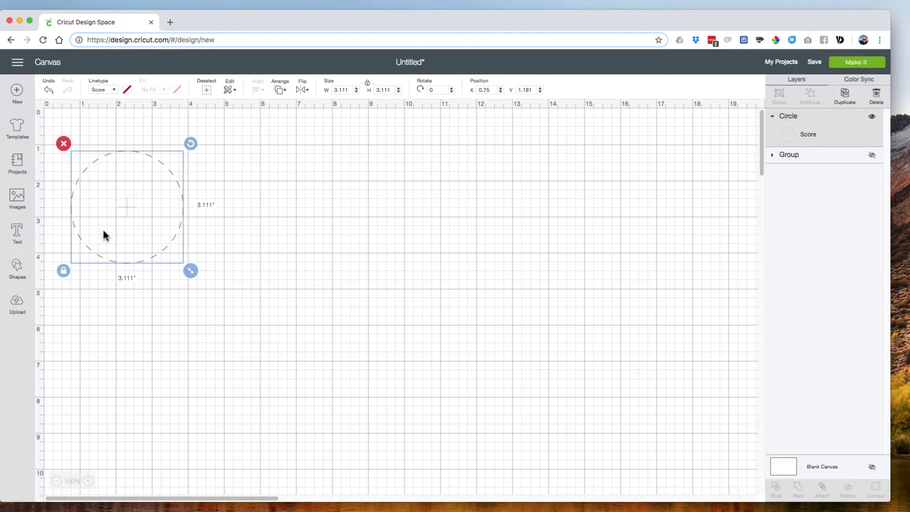
Step: Unhide the group of triangles and move it next to the circle, to about X 5.417, Y 1.042
left_click(772, 155)
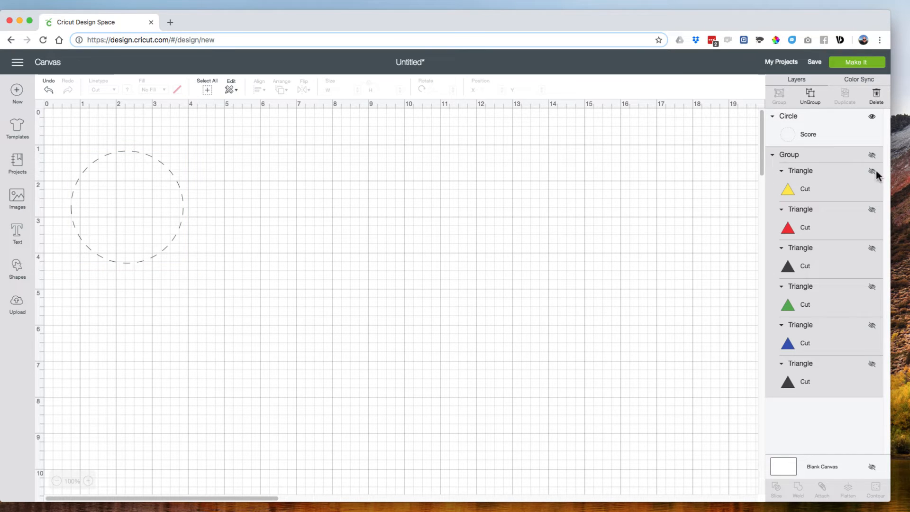
left_click(872, 156)
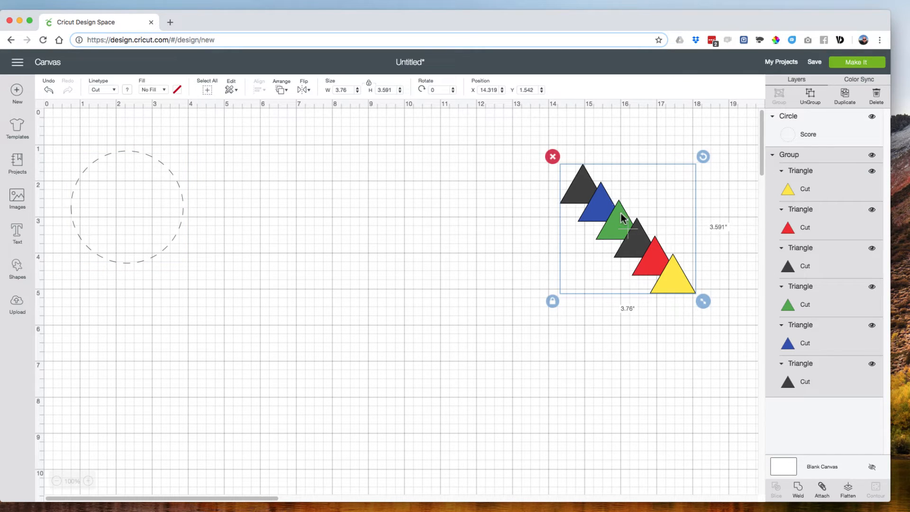
left_click_drag(622, 218, 300, 201)
left_click(402, 145)
Step: Ungroup the triangles into separate shapes
left_click(261, 166)
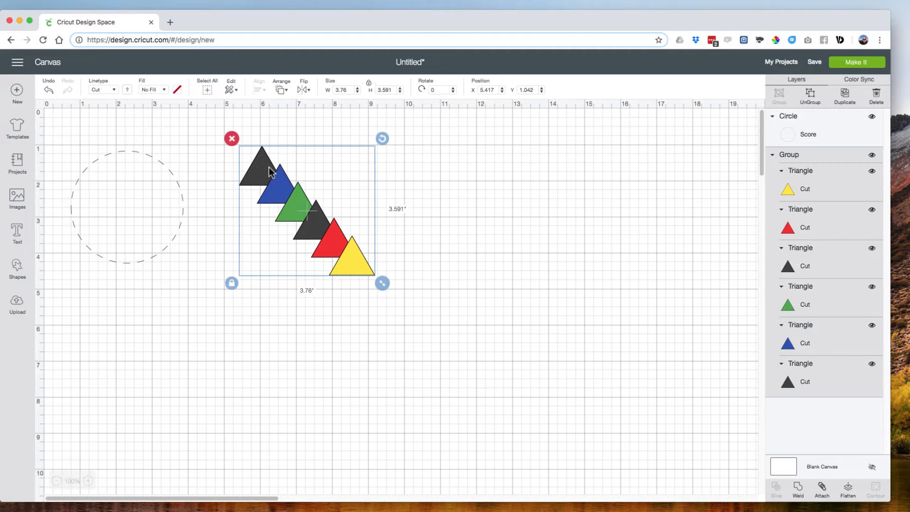
right_click(285, 188)
left_click(303, 206)
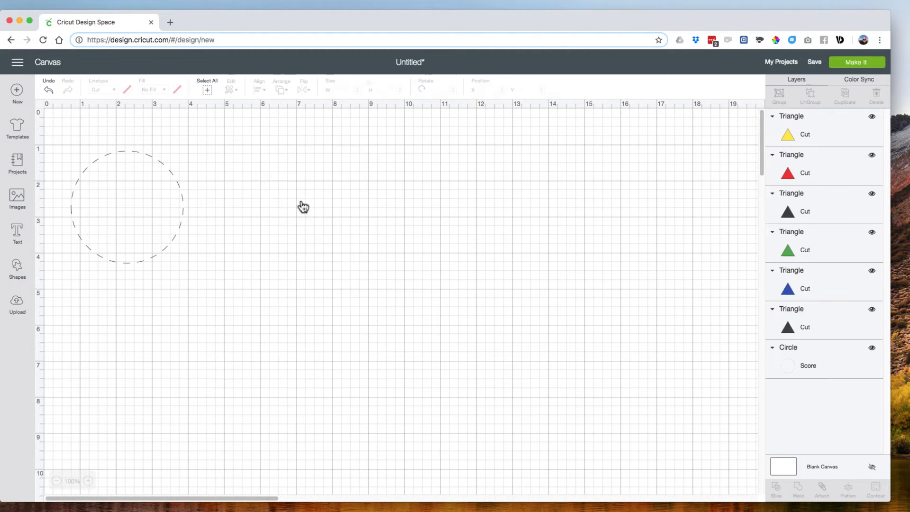
Step: Delete only the blue triangle and undo the deletion
left_click(277, 184)
key("Delete")
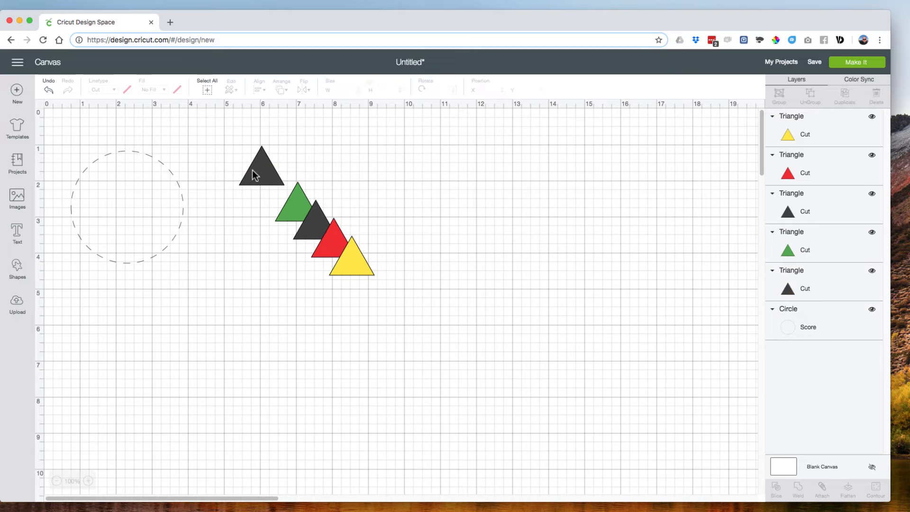
left_click(253, 170)
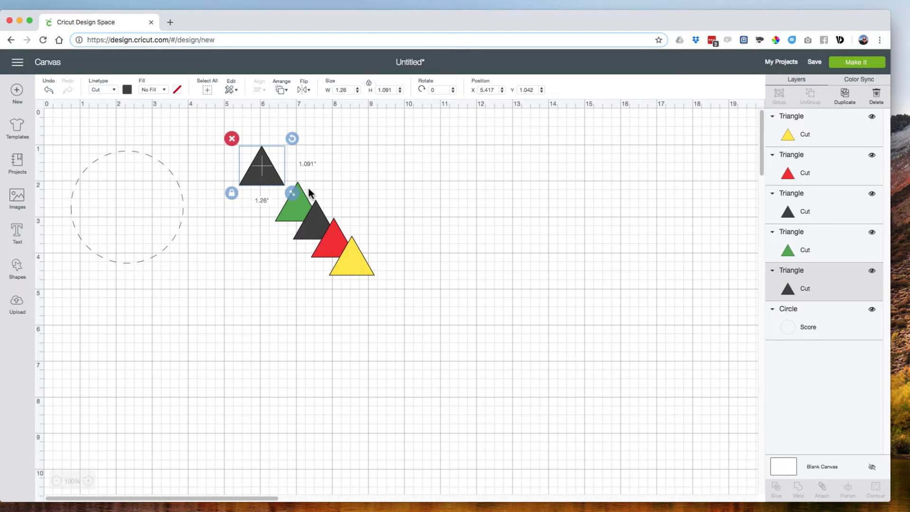
key("ctrl+z")
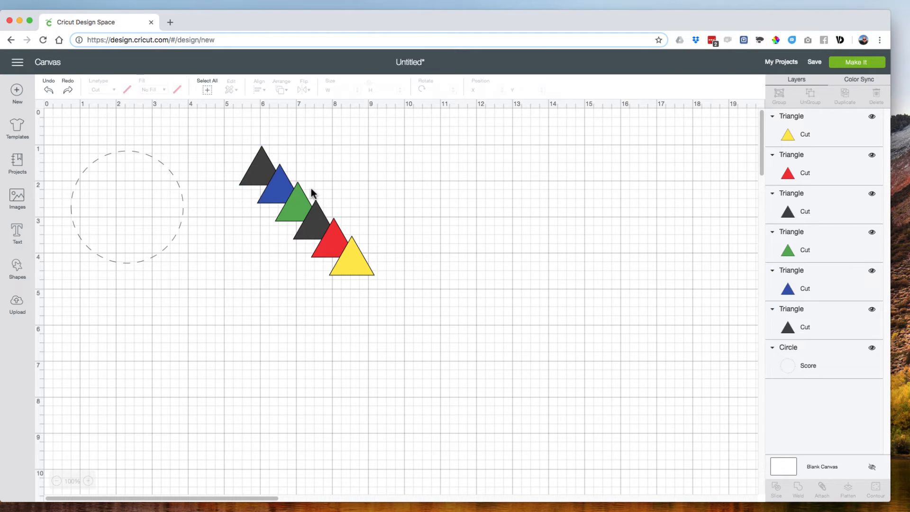
Step: Select all six triangles without the circle and set their material color to brown
left_click(278, 197)
left_click(250, 172)
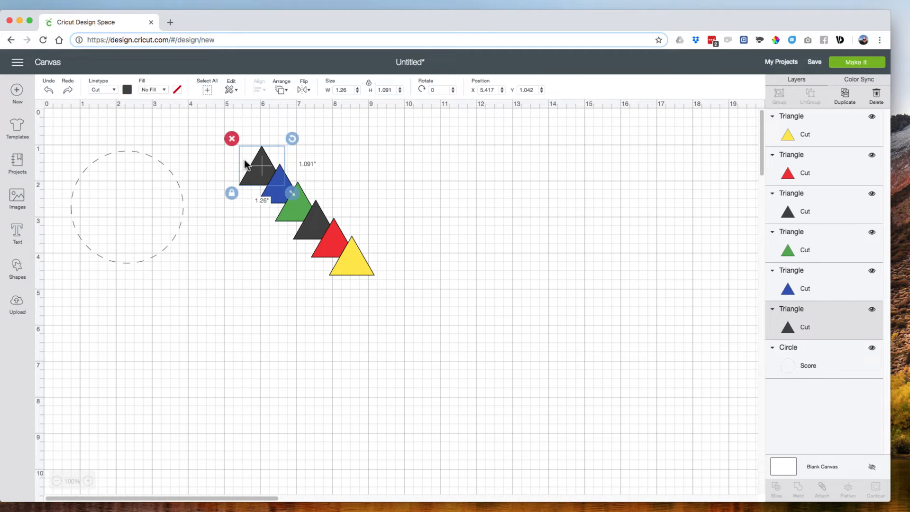
left_click(213, 154)
left_click_drag(245, 152, 398, 310)
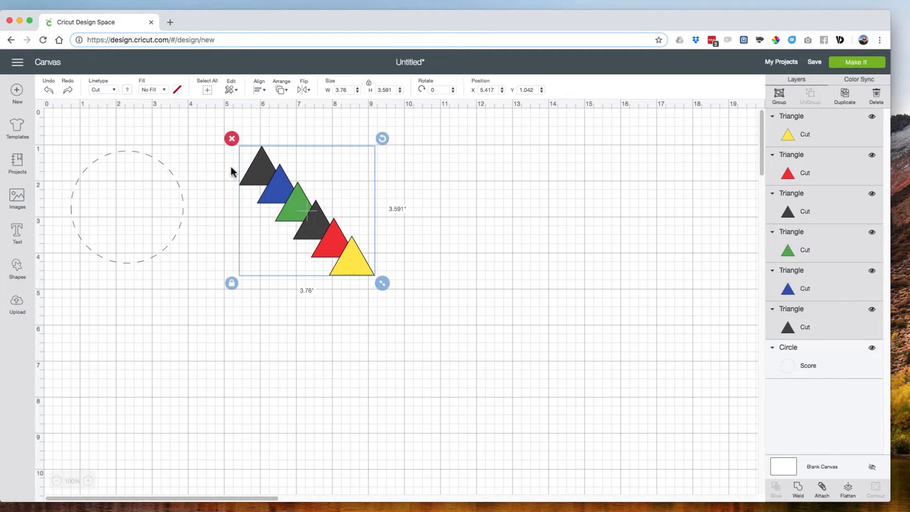
left_click(127, 90)
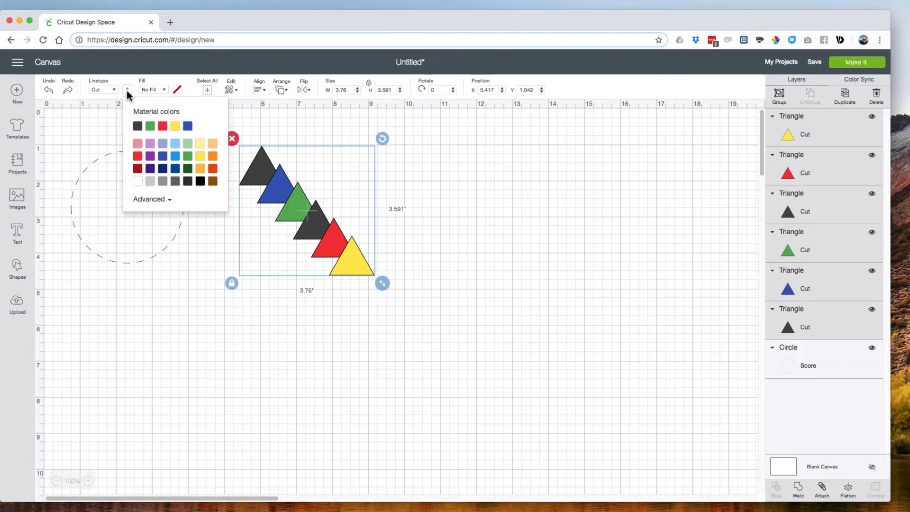
left_click(213, 182)
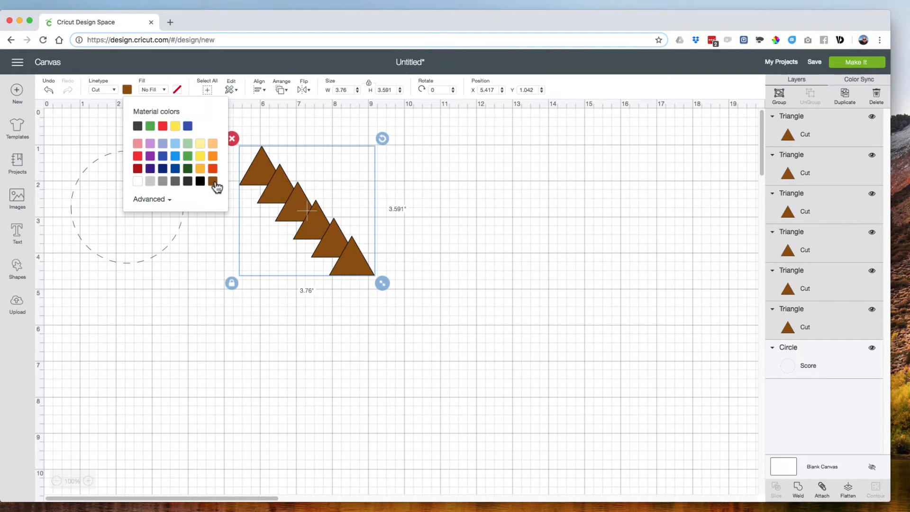
Step: Change the linetype of the six selected triangles to Draw and back to Cut
left_click(108, 92)
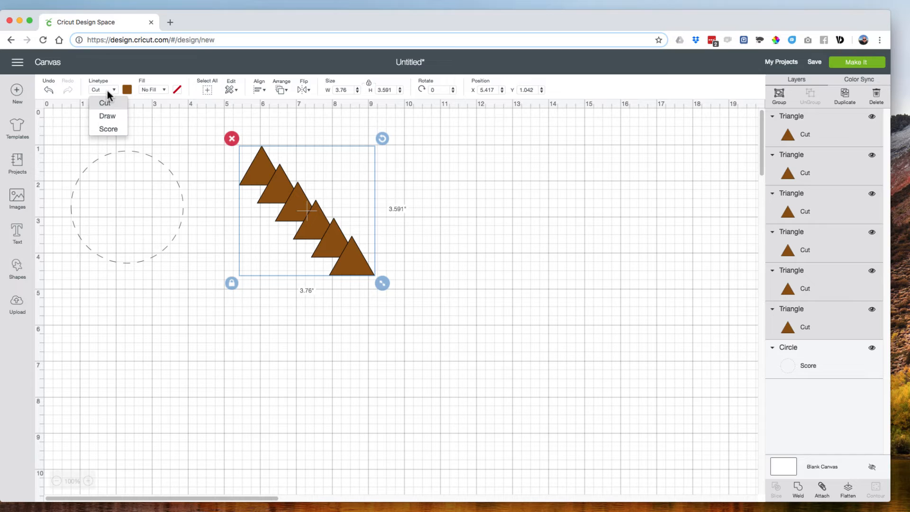
left_click(111, 118)
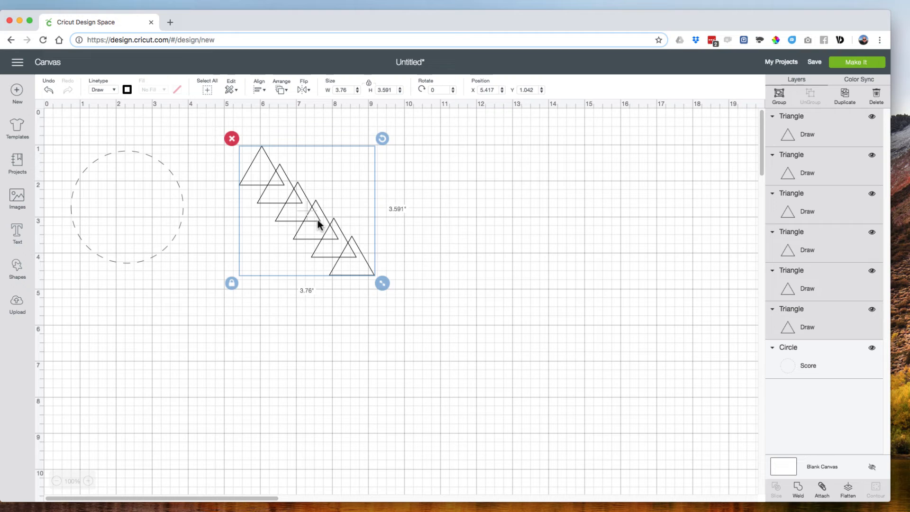
left_click(109, 90)
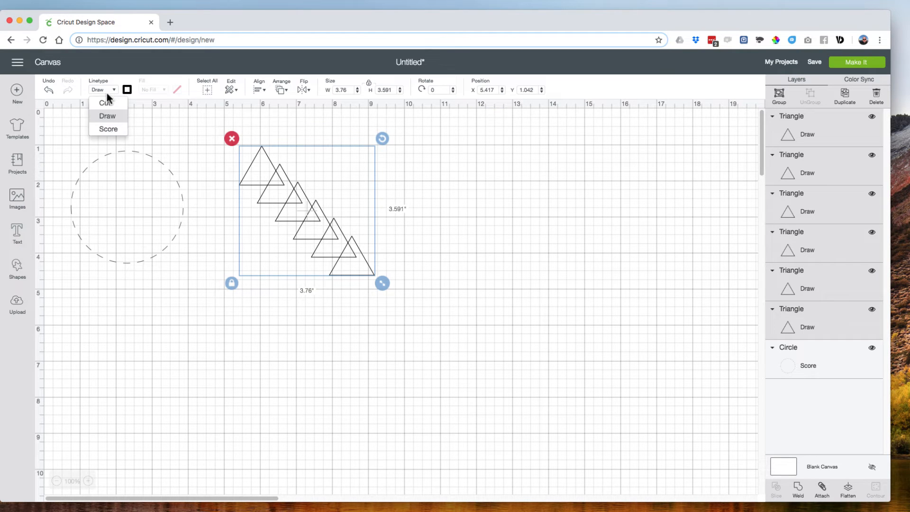
left_click(107, 106)
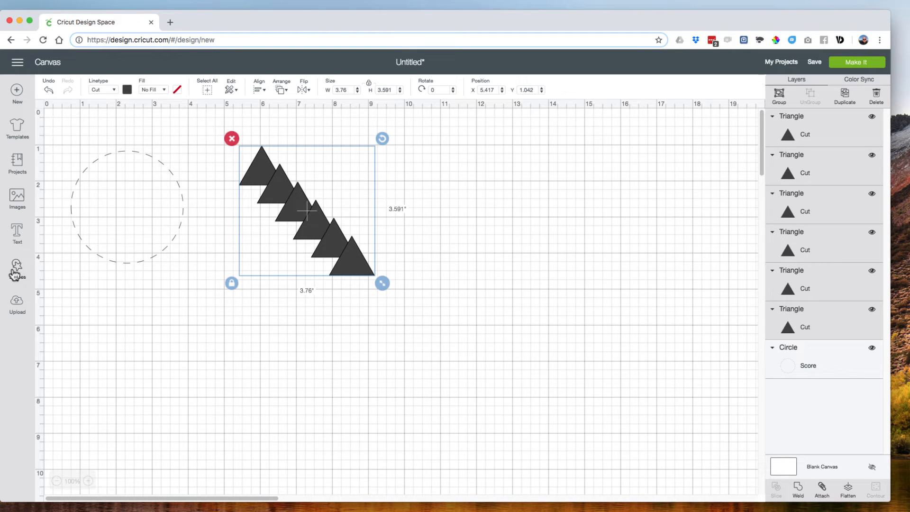
Step: Insert the printable pumpkins image from the Photo Play Paper - Autumn Day cartridge and move it beside the triangles, to about X 9.708, Y 1.153
left_click(17, 201)
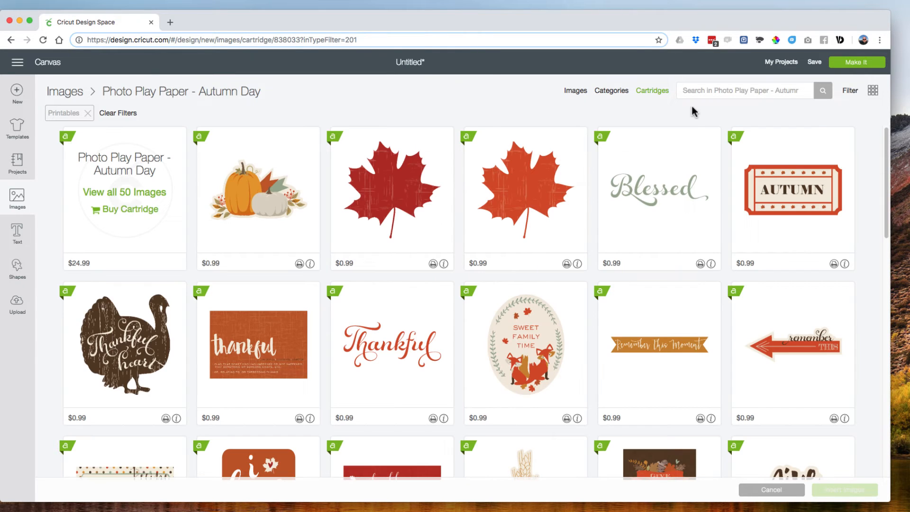
left_click(850, 91)
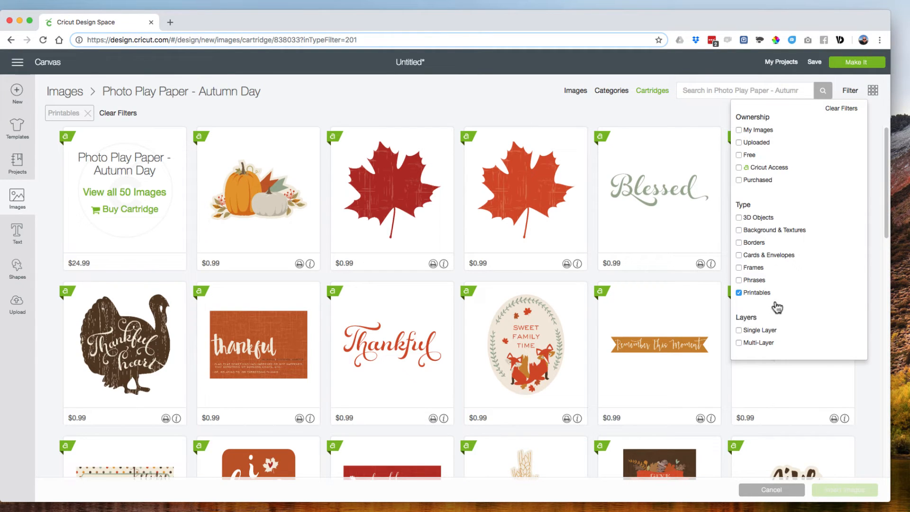
left_click(245, 202)
left_click(843, 488)
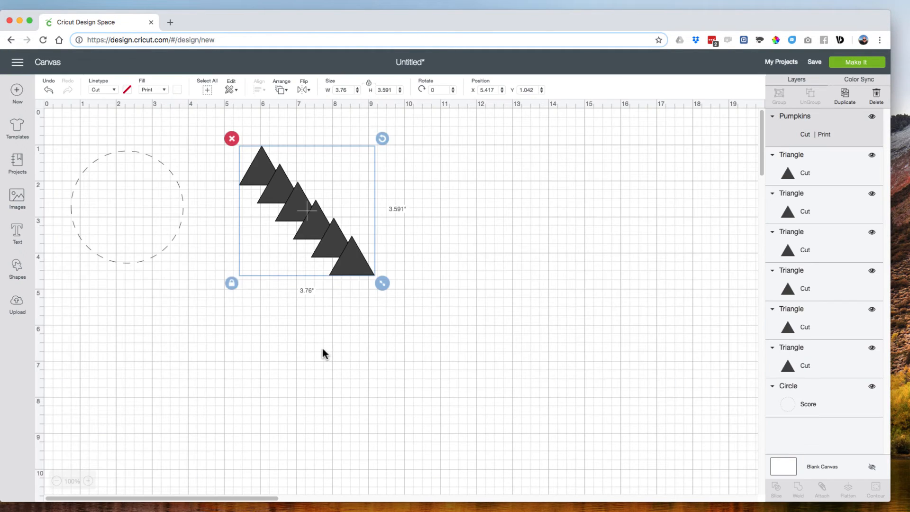
left_click_drag(215, 266, 488, 229)
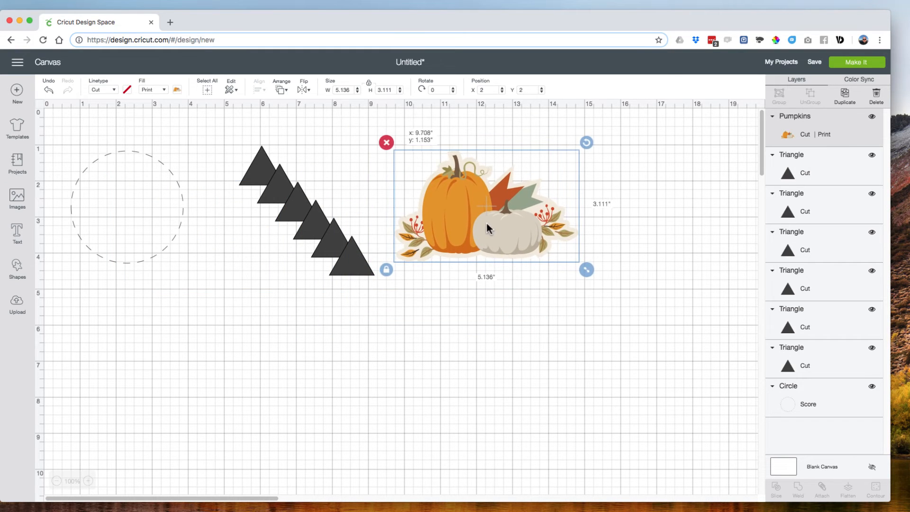
Step: Set the pumpkins image's print type to Color with a dark orange fill
left_click(178, 89)
left_click(222, 127)
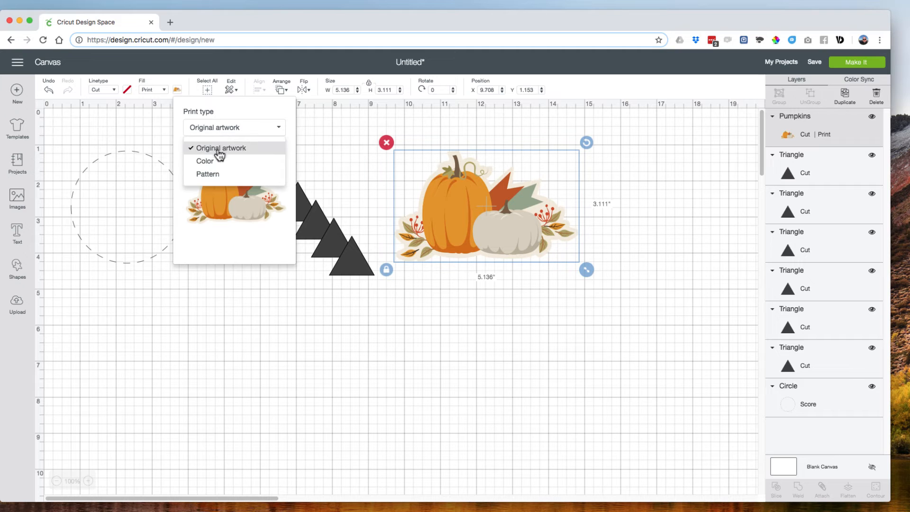
left_click(204, 156)
left_click(263, 189)
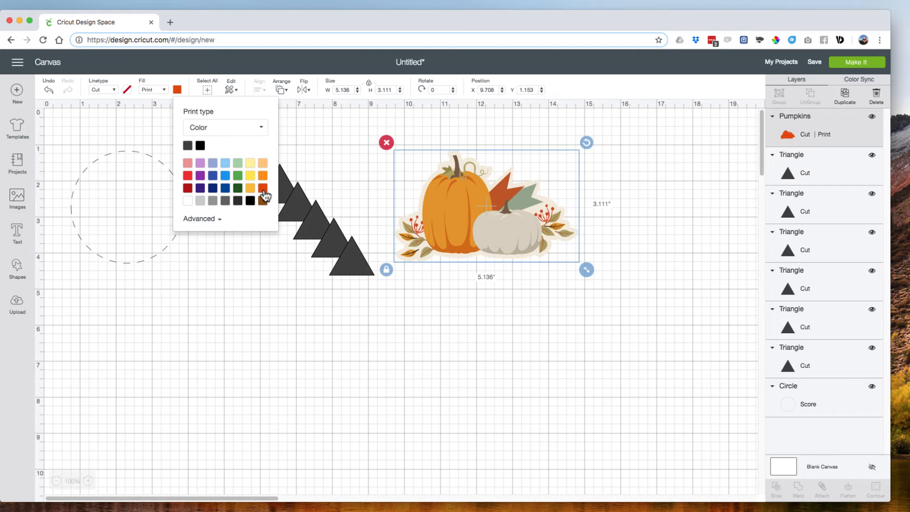
left_click(523, 311)
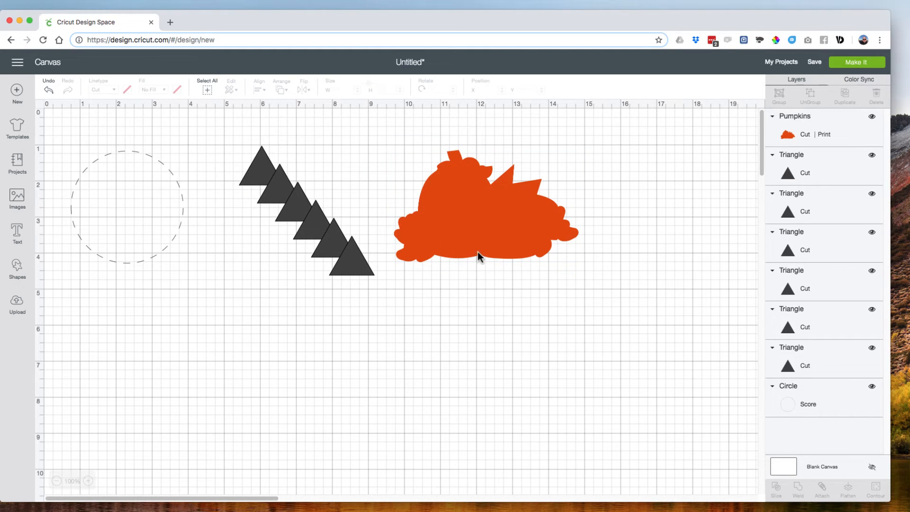
Step: Switch the pumpkins' print type to Pattern without picking one, and restore the original artwork
left_click(471, 235)
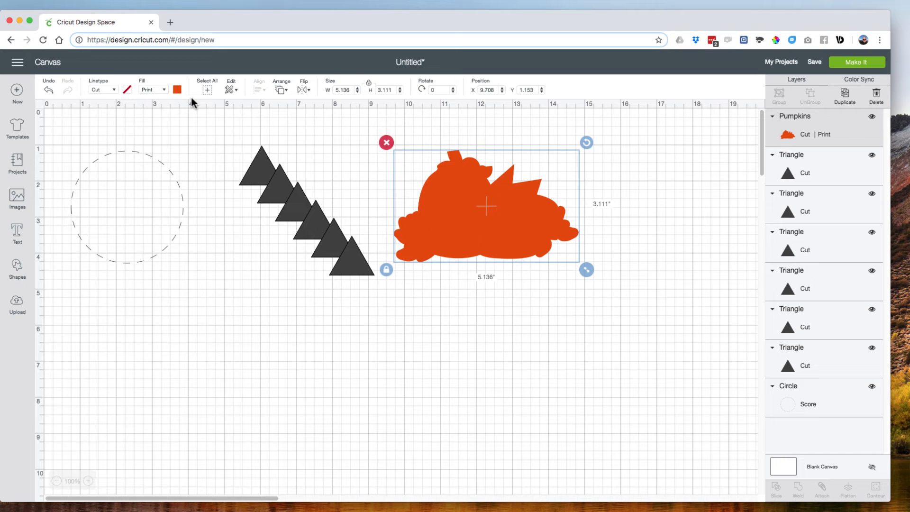
left_click(177, 90)
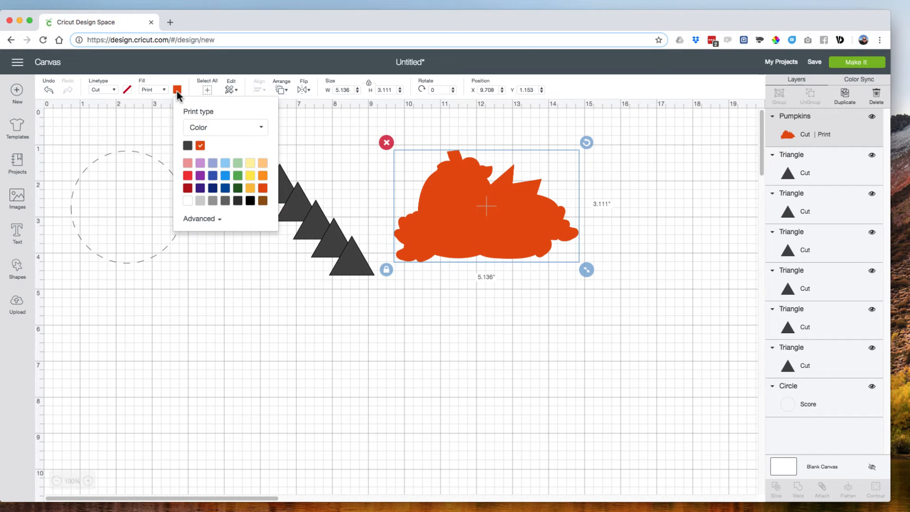
left_click(225, 132)
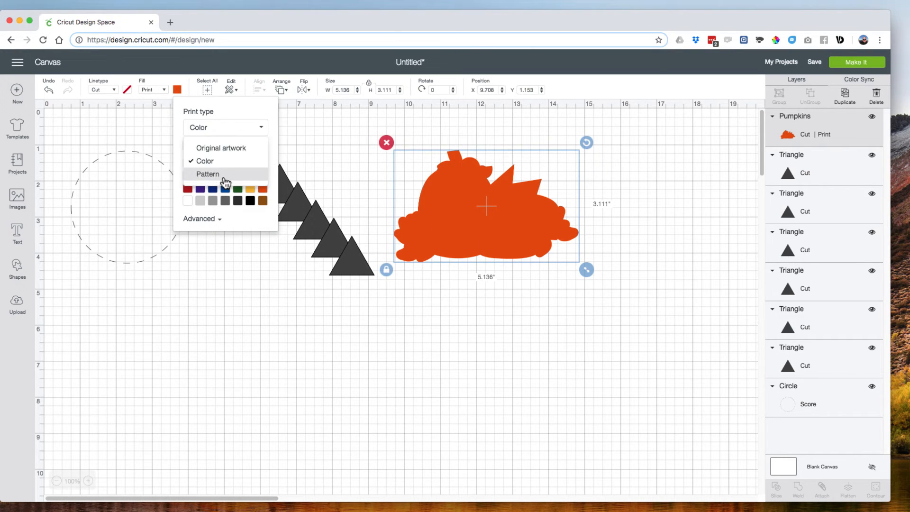
left_click(226, 180)
left_click(213, 129)
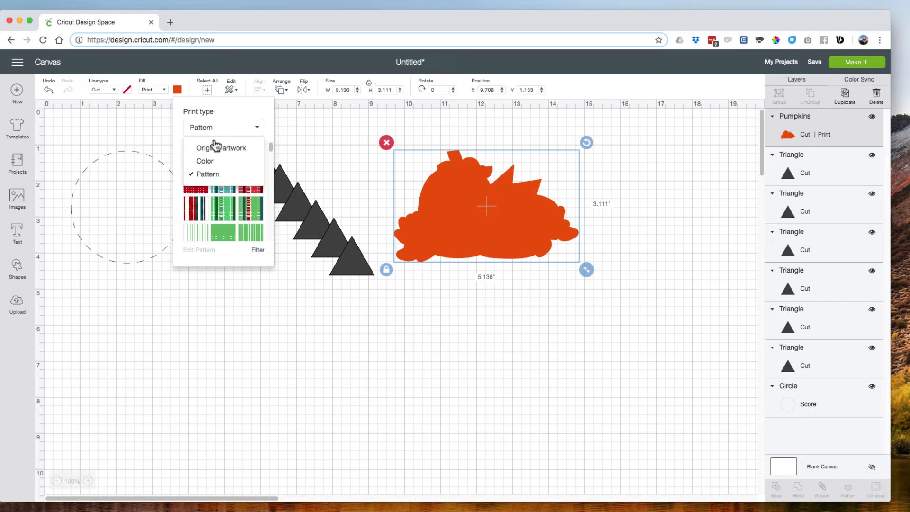
left_click(219, 149)
left_click(246, 263)
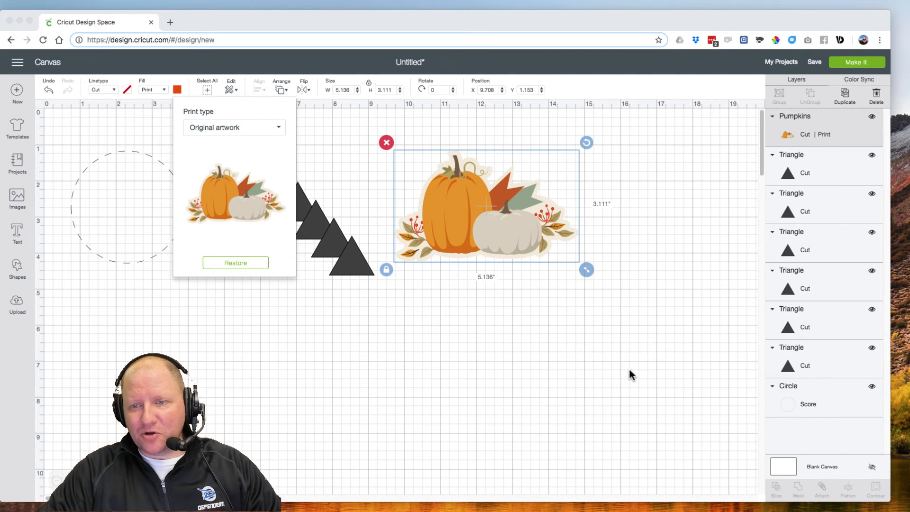
left_click(602, 364)
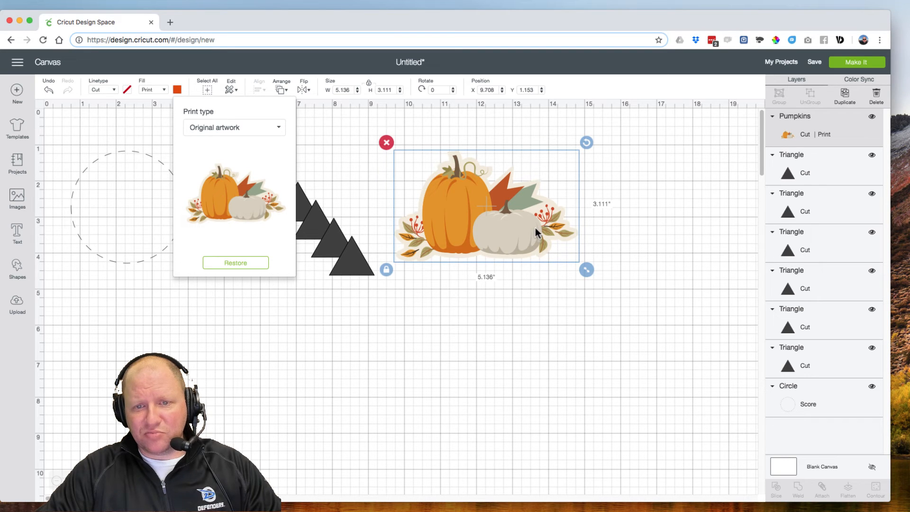
left_click(711, 258)
Step: Open the cartridge that the pumpkins image belongs to from its image info
left_click(510, 225)
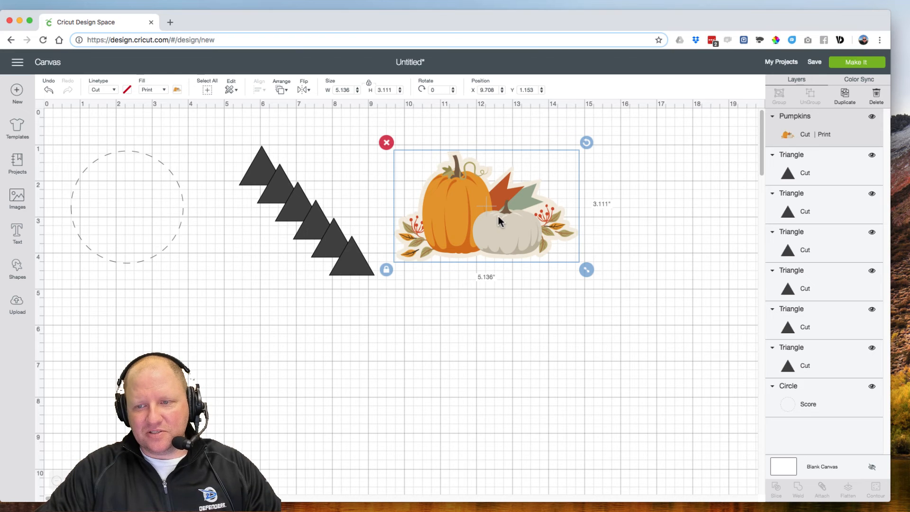
right_click(842, 140)
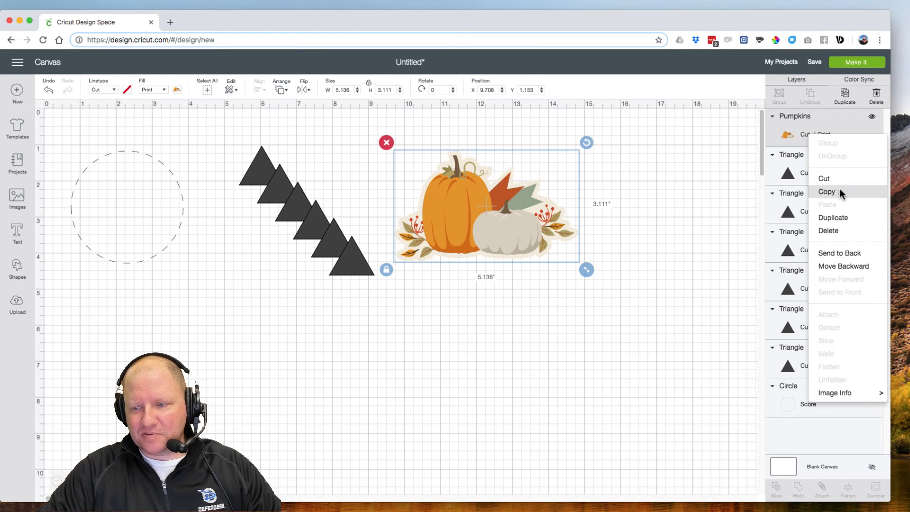
mouse_move(859, 393)
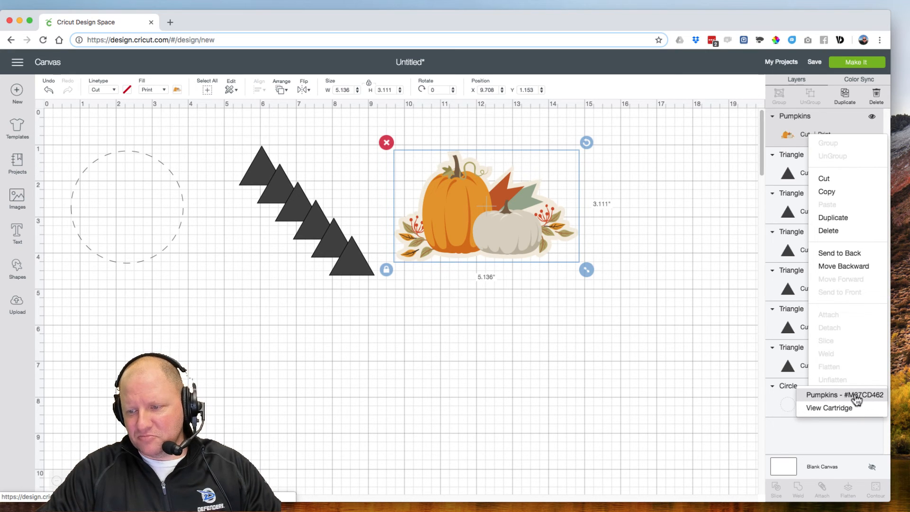
left_click(828, 411)
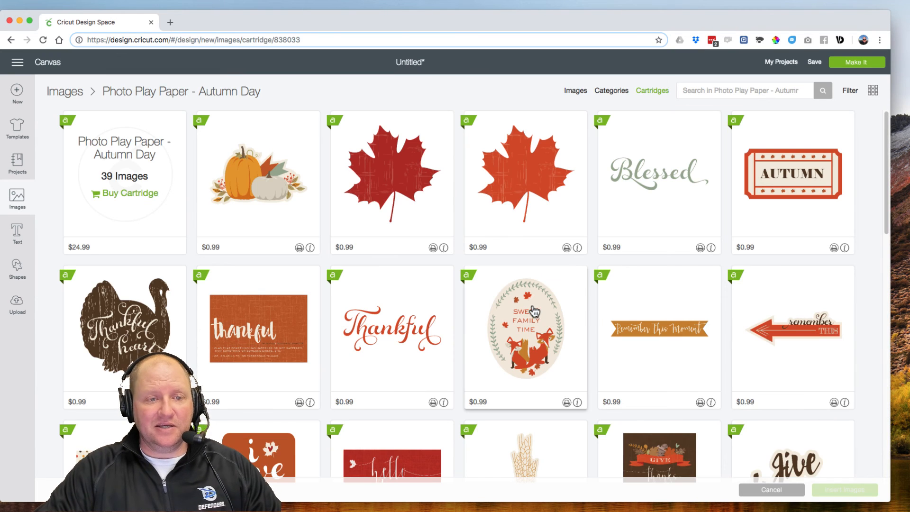